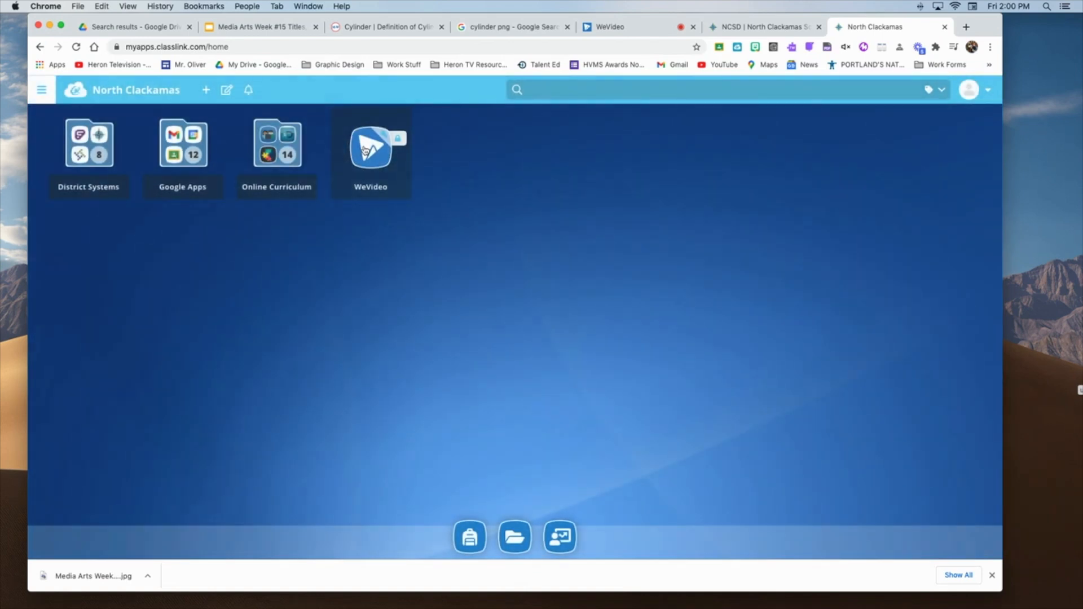
Open WeVideo from the school portal and place the "2021-01-11 at 13:06: Screen" clip at the beginning of the Video 1 track
left_click(365, 151)
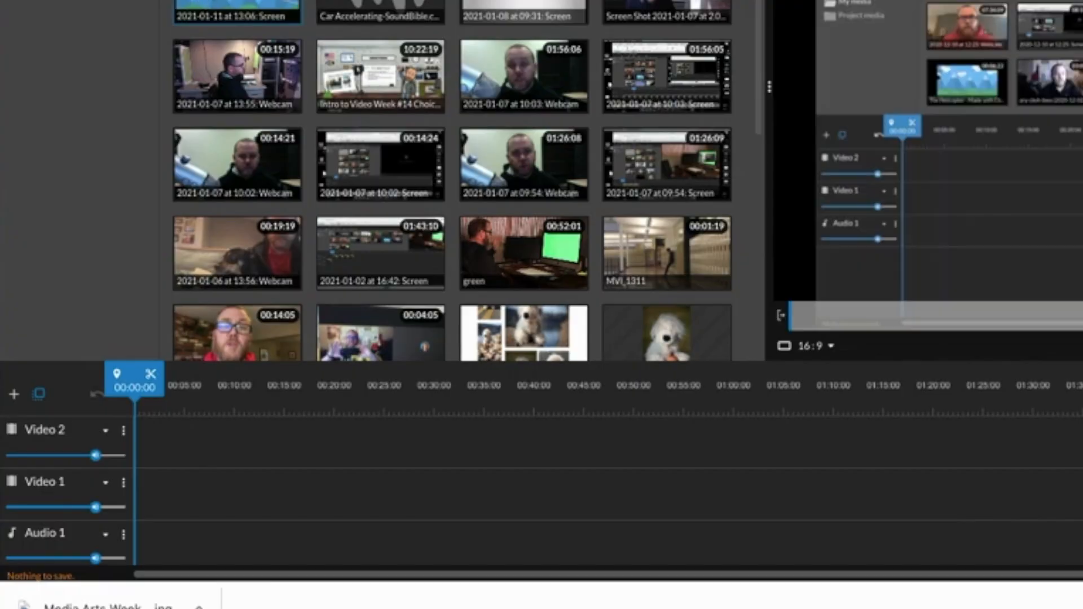
left_click_drag(234, 4, 163, 485)
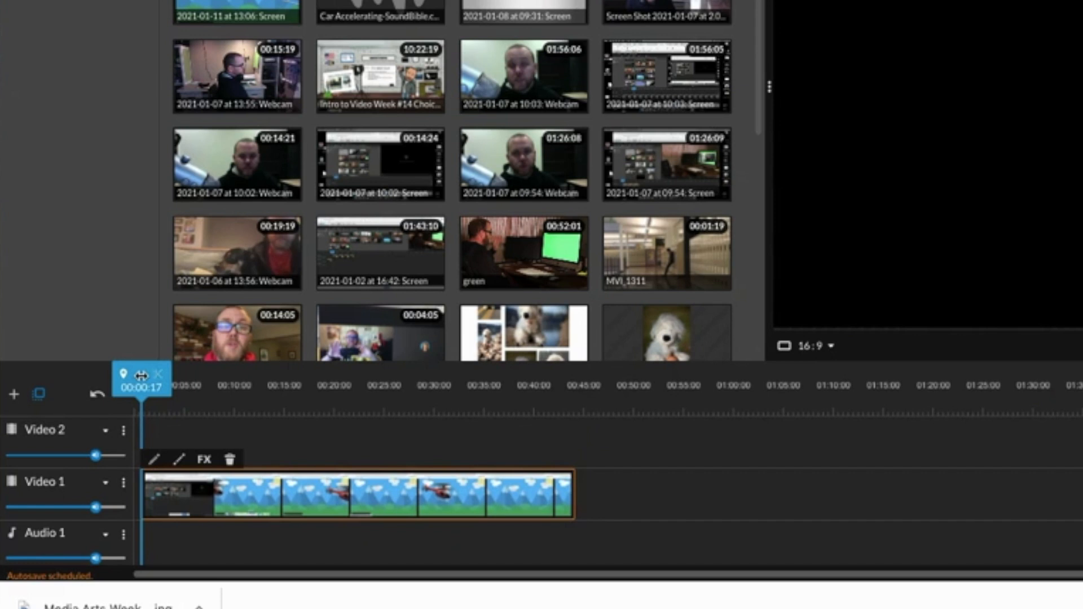
Split the Video 1 clip at 00:10:12, delete its opening part, and move the remaining footage to the start of the timeline
left_click_drag(148, 379, 249, 387)
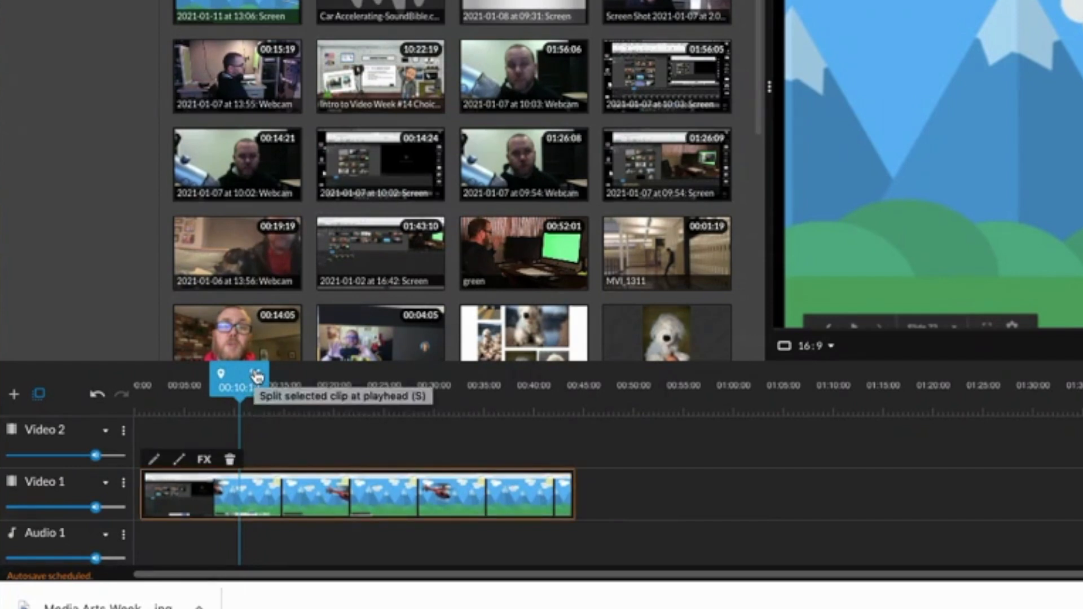
left_click(257, 374)
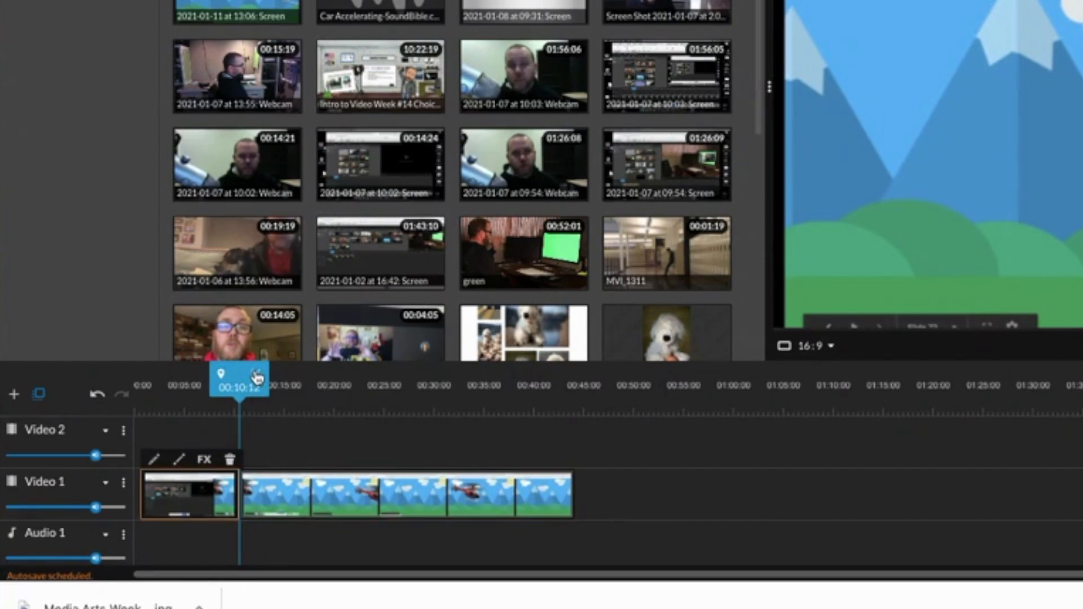
left_click(229, 461)
left_click_drag(312, 497, 203, 494)
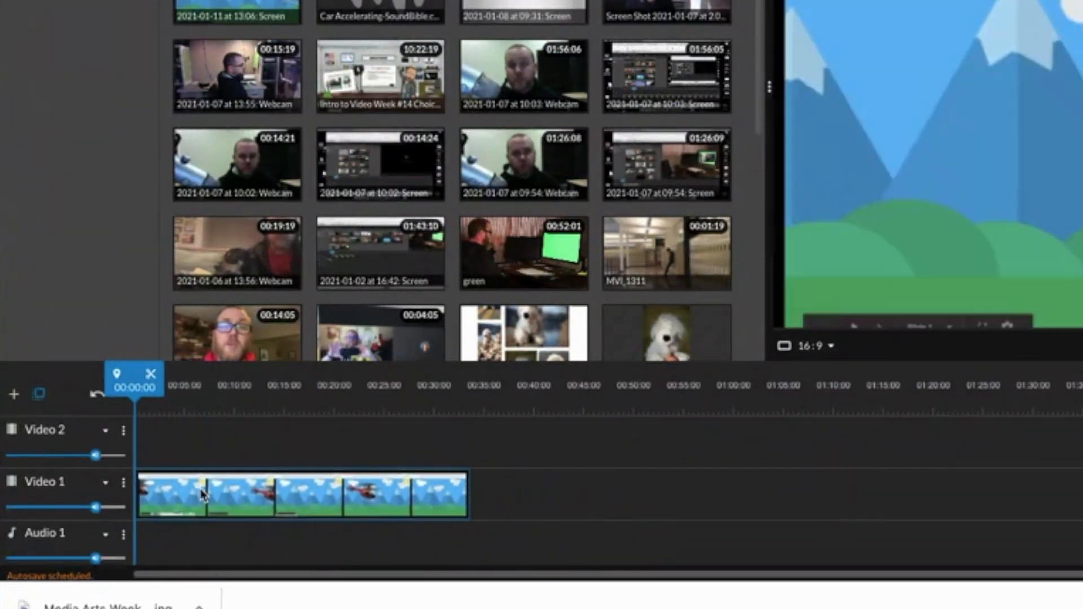
key("space")
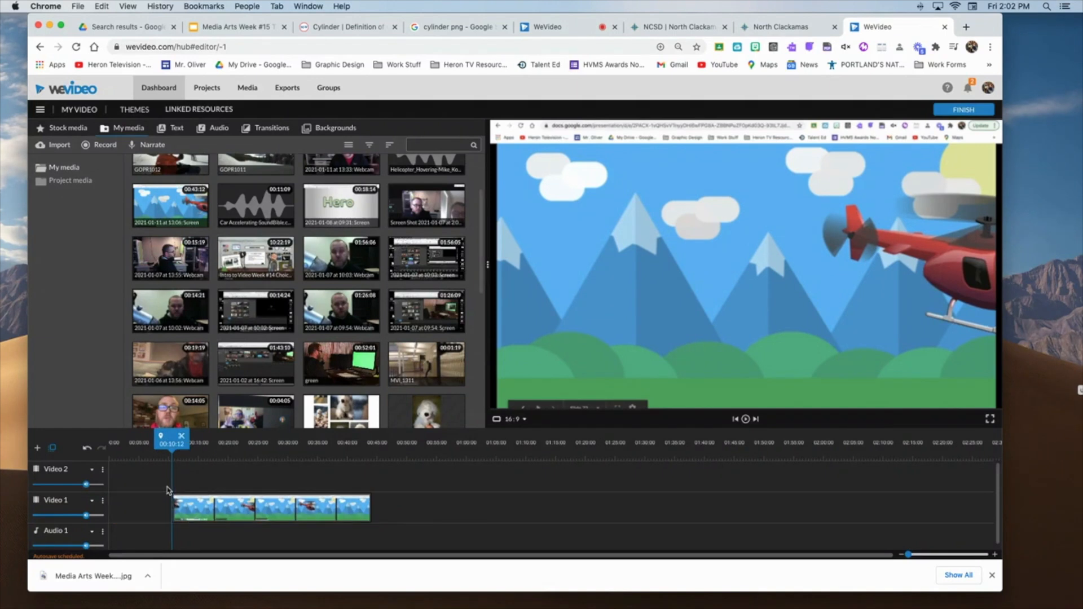
left_click_drag(212, 509, 149, 507)
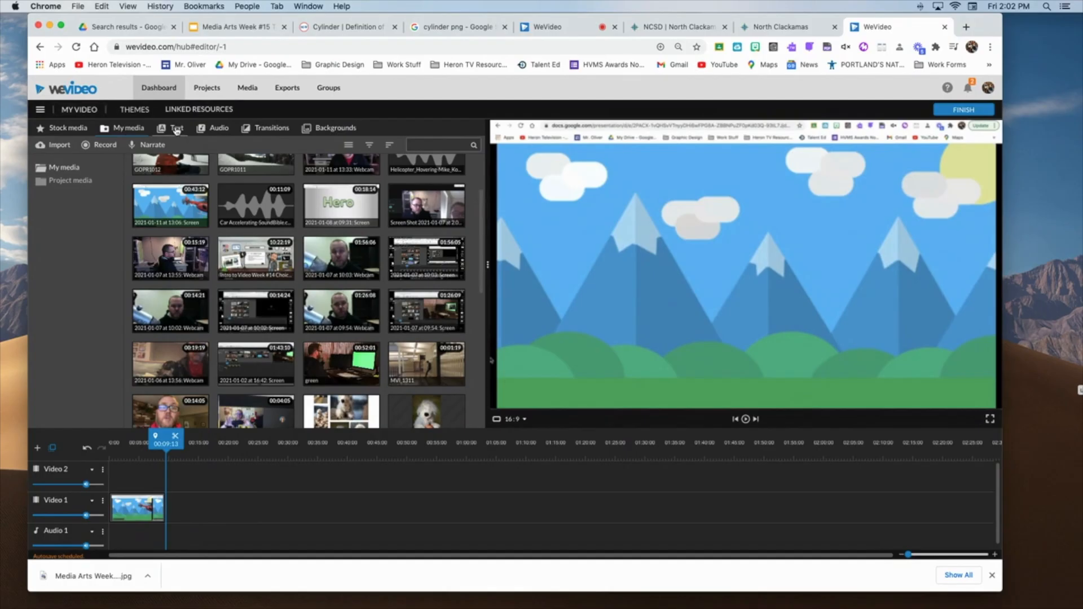
Insert the "Bullseye - Title" motion text before the helicopter clip on Video 1 and play it back
left_click(177, 129)
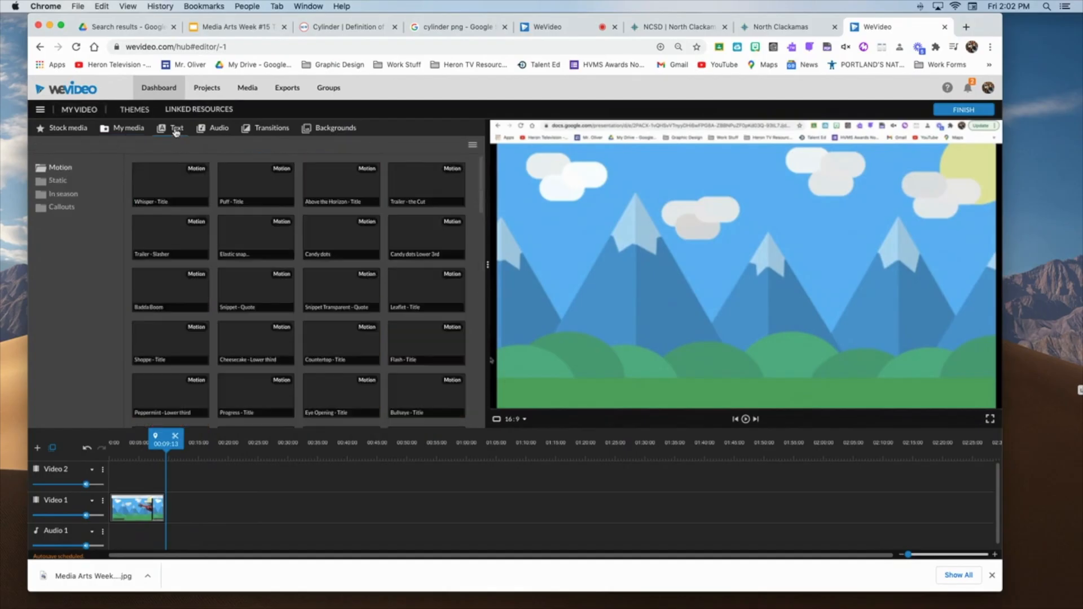
scroll(298, 309, "down", 1)
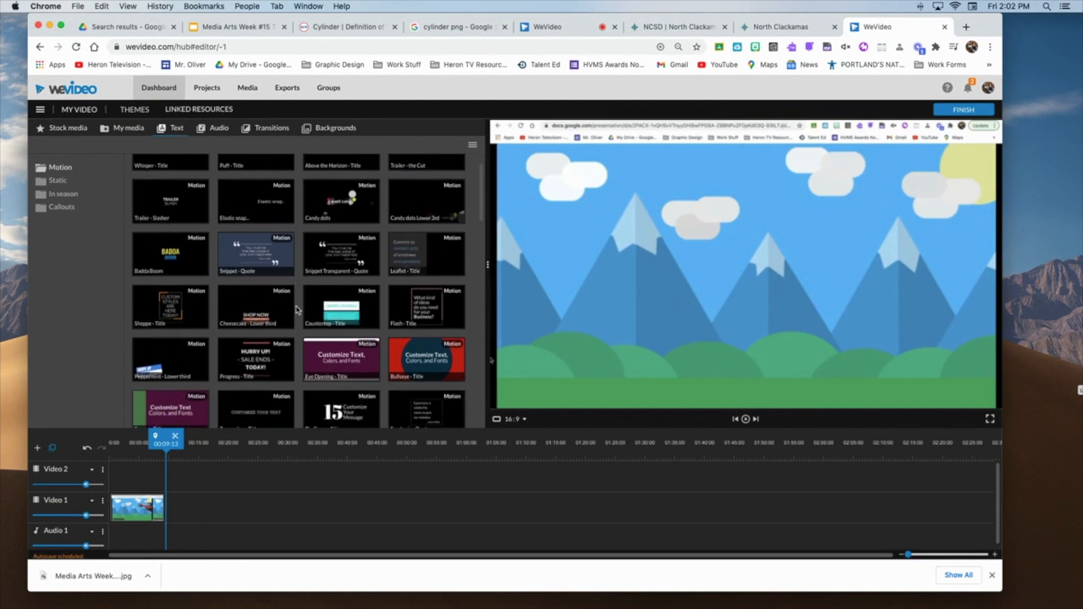
scroll(299, 310, "up", 1)
scroll(298, 310, "down", 3)
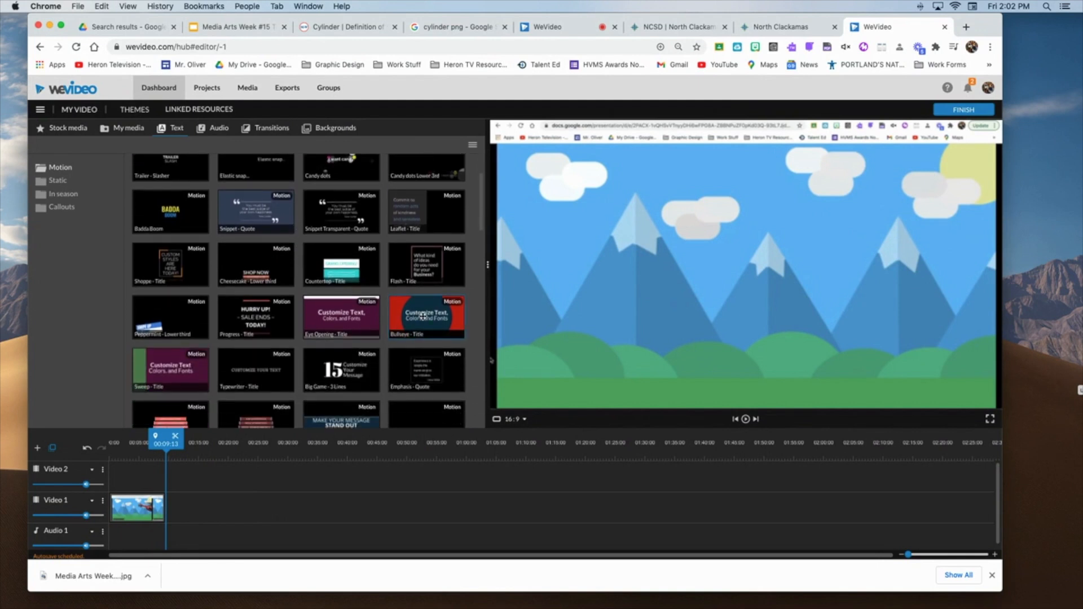
left_click(422, 316)
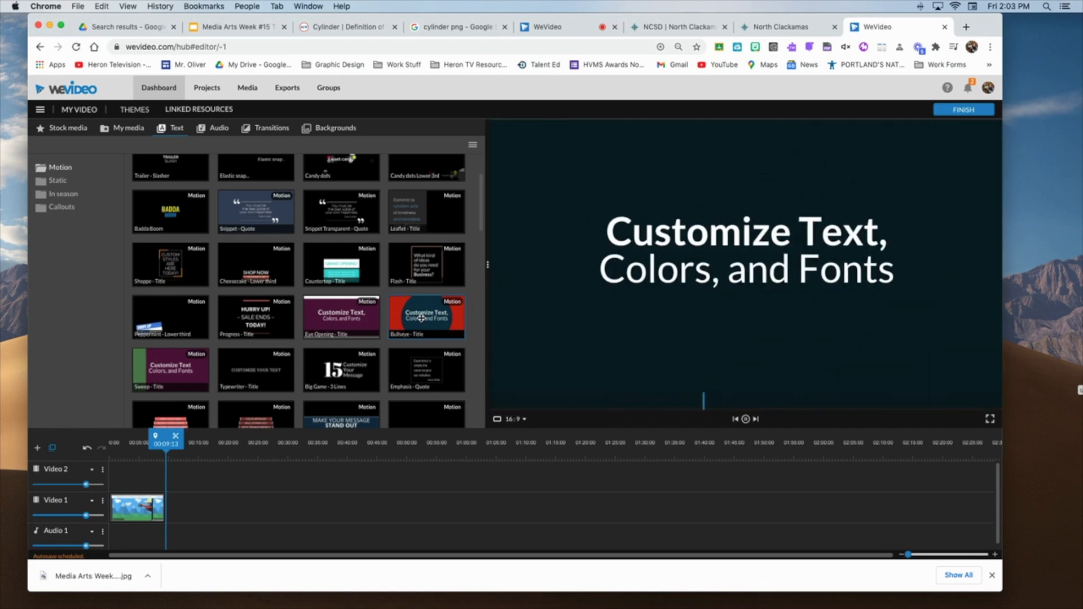
left_click_drag(434, 313, 120, 495)
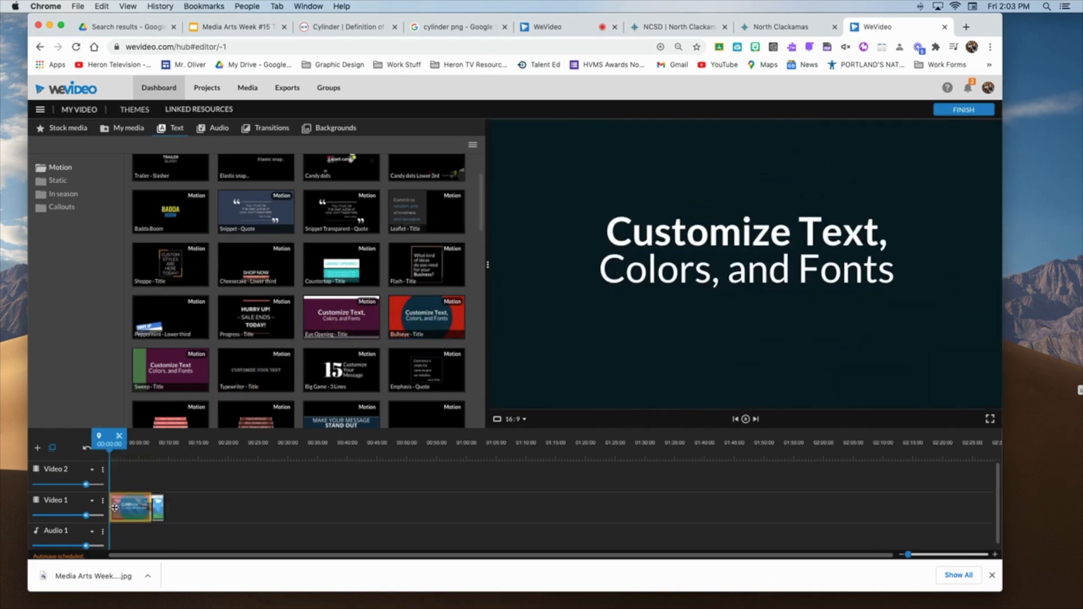
left_click_drag(118, 509, 146, 535)
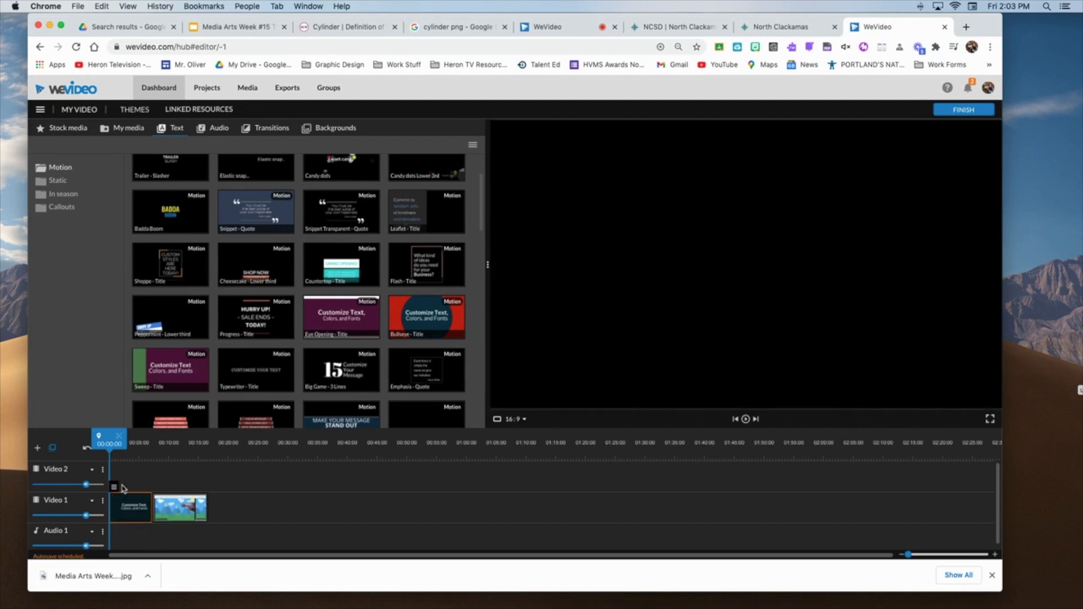
key("space")
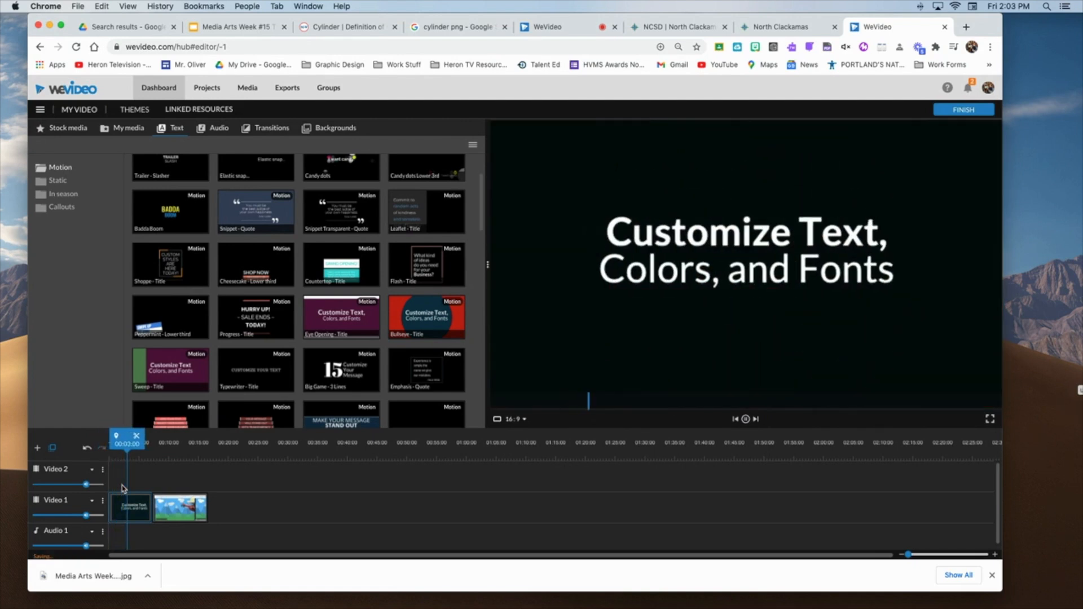
Change the Bullseye title's text lines to "This is Title" and "Pretty Cool, eh?"
left_click(134, 512)
double_click(133, 512)
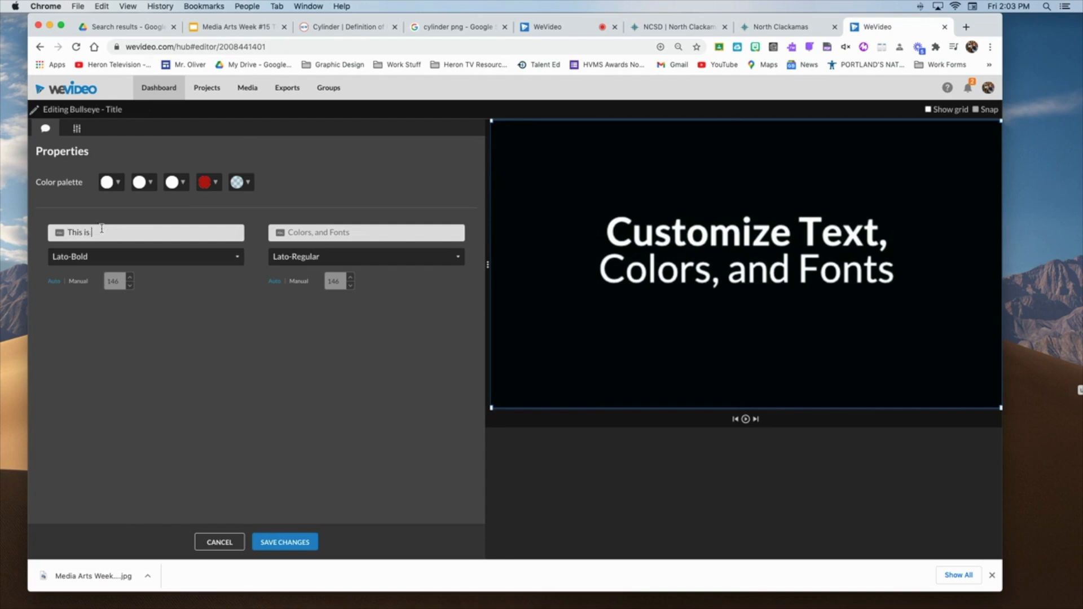
type("This is Title")
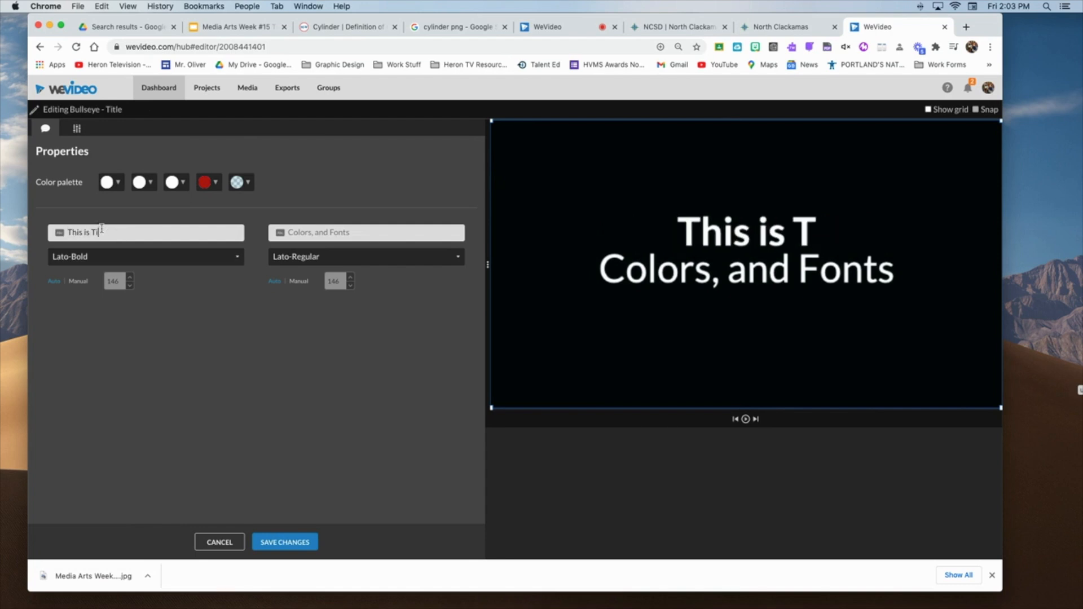
left_click(313, 233)
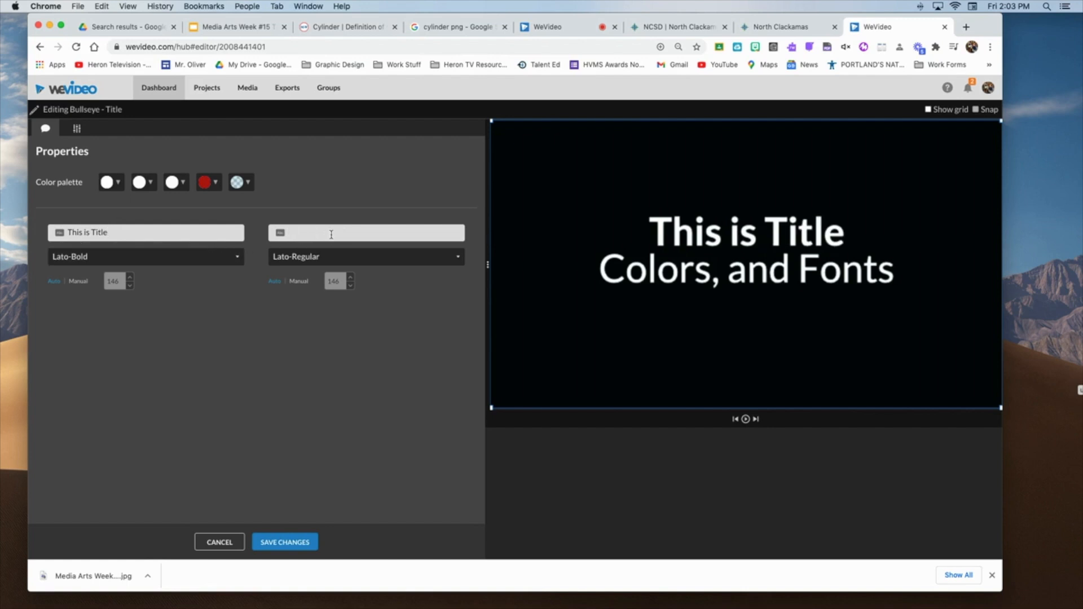
type("Prett")
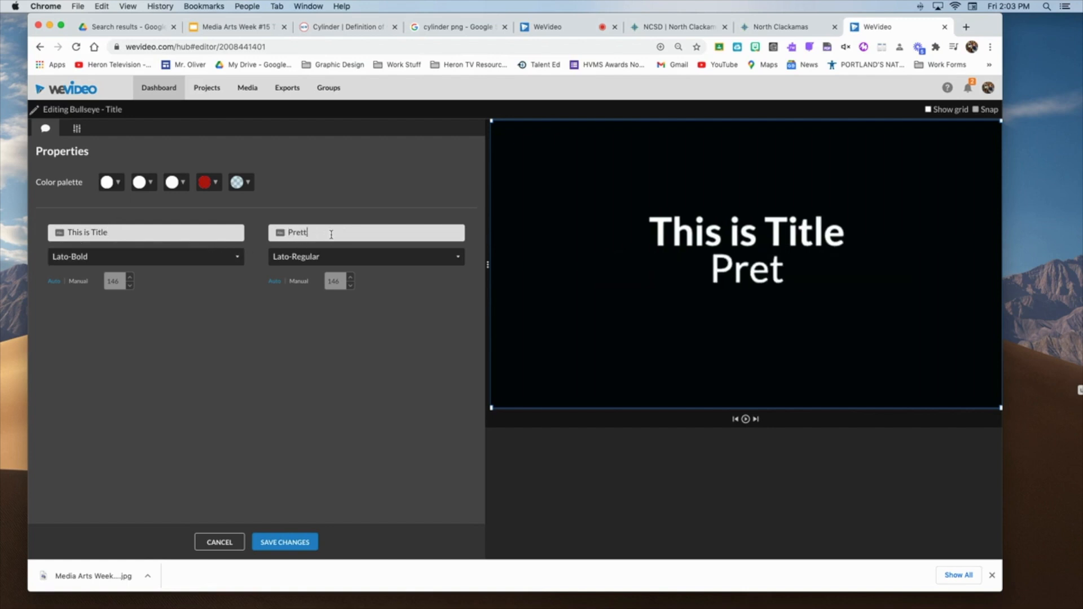
type("y Cool, eh")
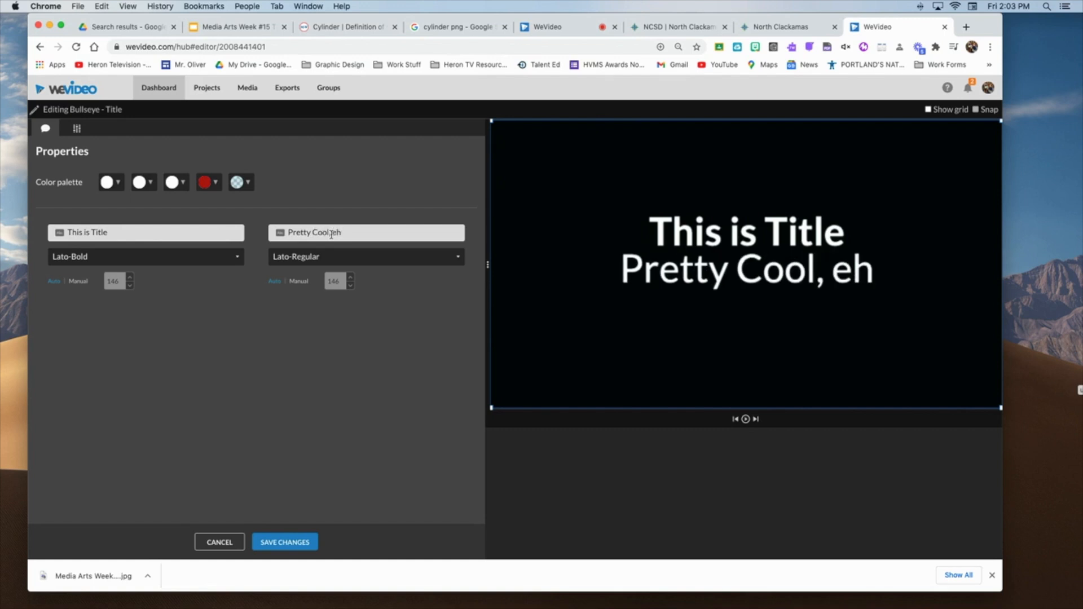
type("?")
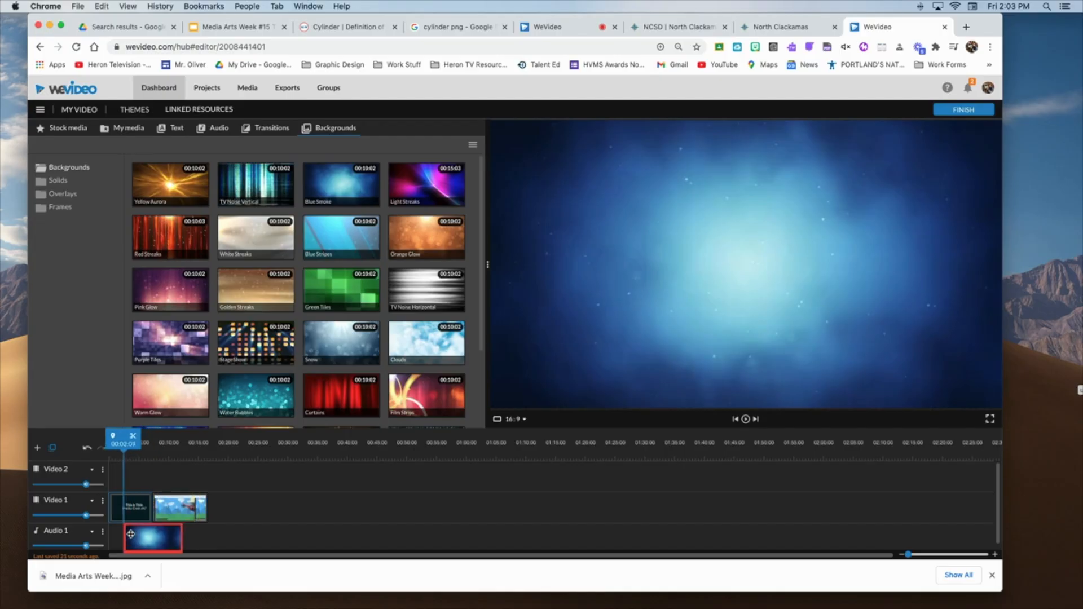
Move the opening title onto Video 2 so it overlays the Blue Smoke background
left_click_drag(131, 534, 167, 482)
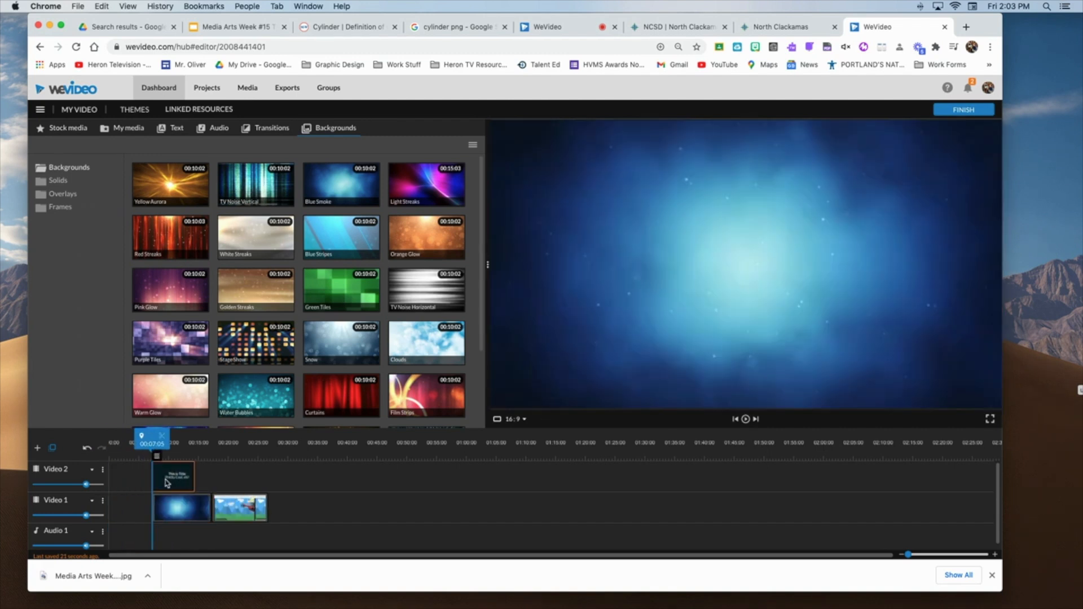
Set the "Whisper - Title" text over the Yellow Aurora background to "The End", save the changes, and play back the ending
left_click(745, 261)
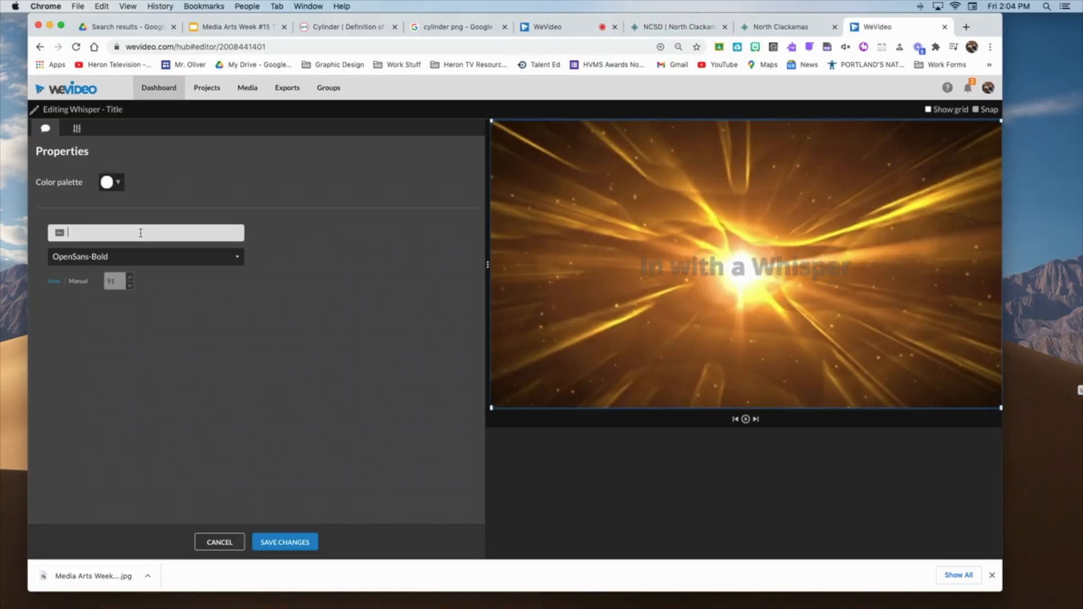
type("End")
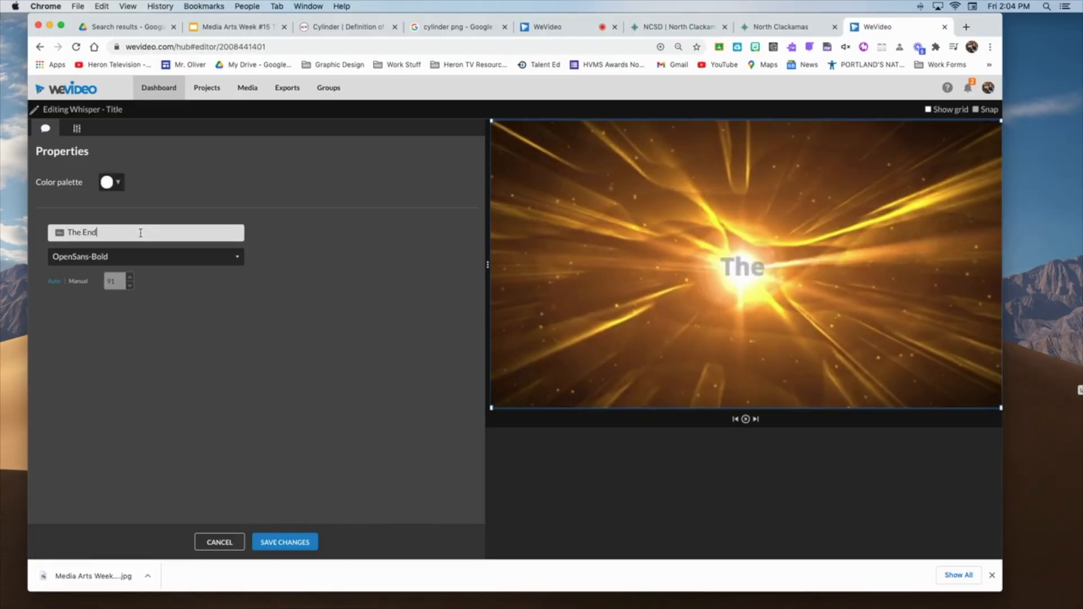
left_click(281, 542)
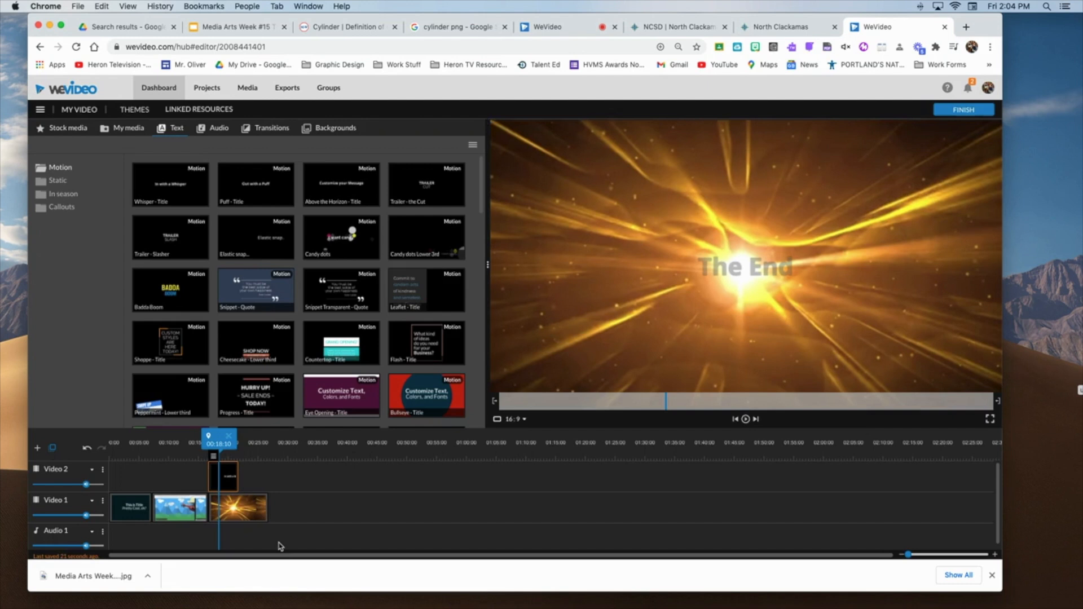
key("space")
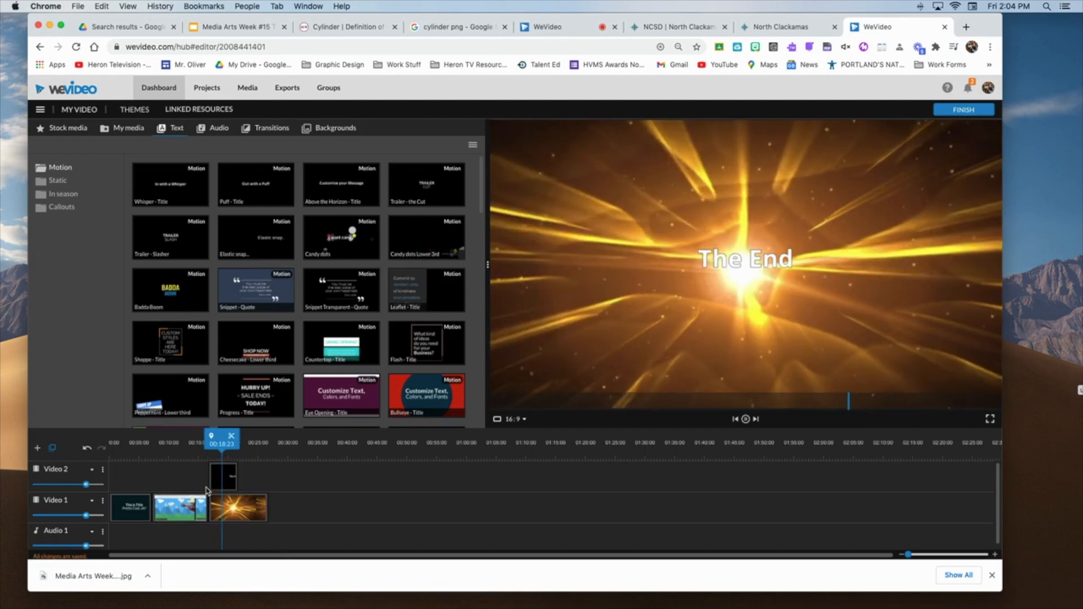
key("space")
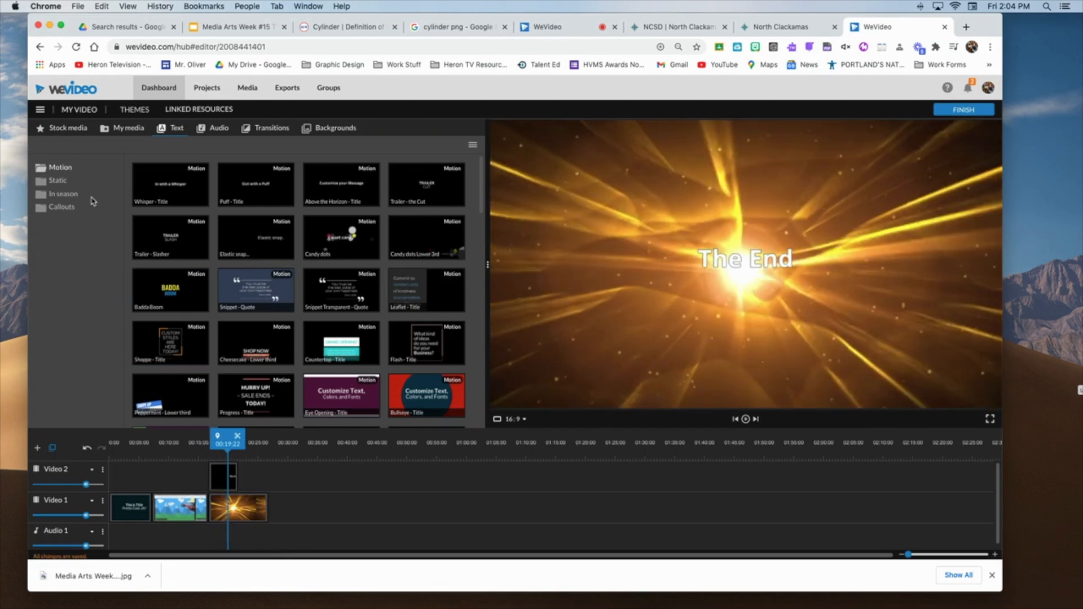
Browse the media and audio libraries, including the Premium Music folder, for a soundtrack
left_click(134, 130)
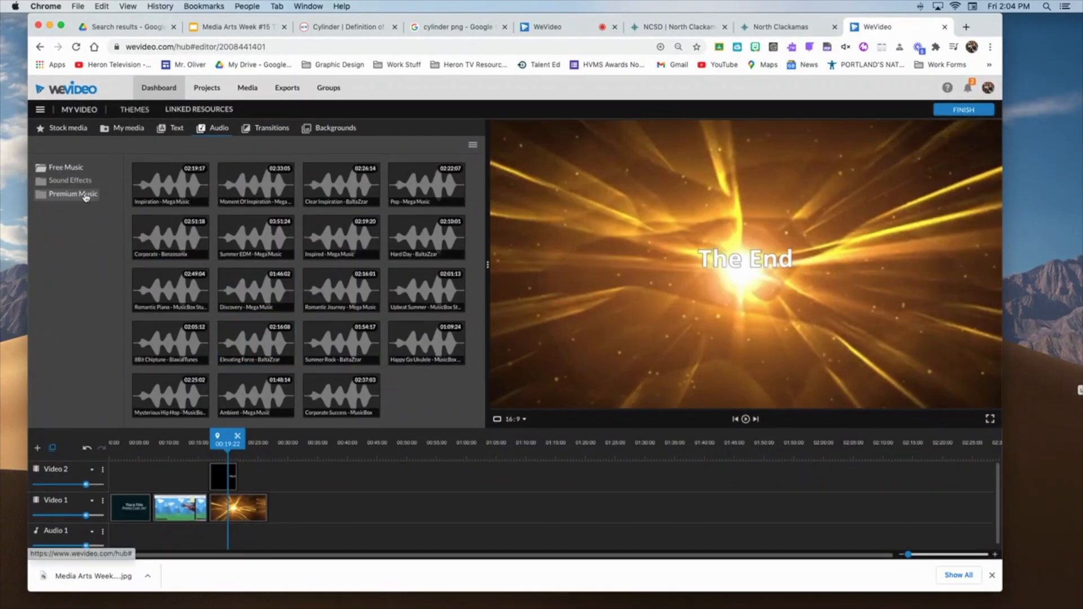
left_click(86, 198)
double_click(171, 197)
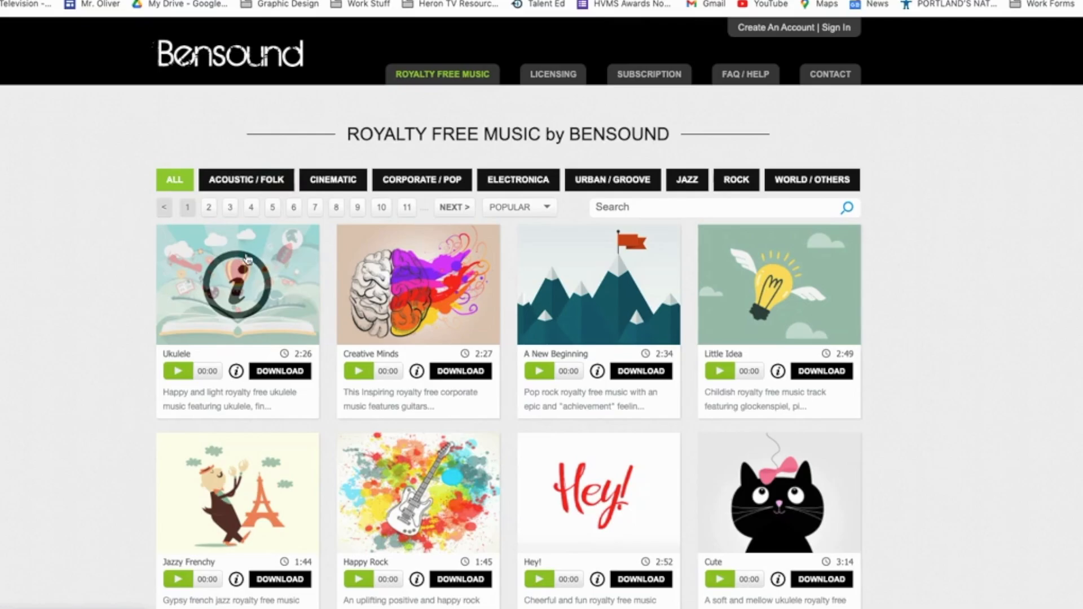
Open the details page of the Ukulele track on the Bensound royalty-free music website
left_click(278, 258)
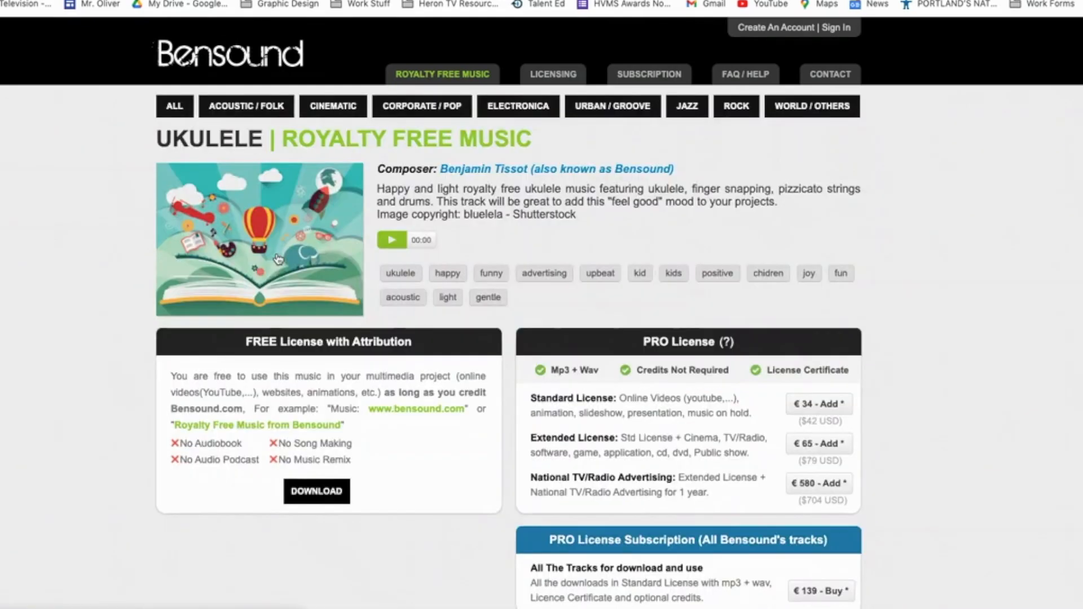